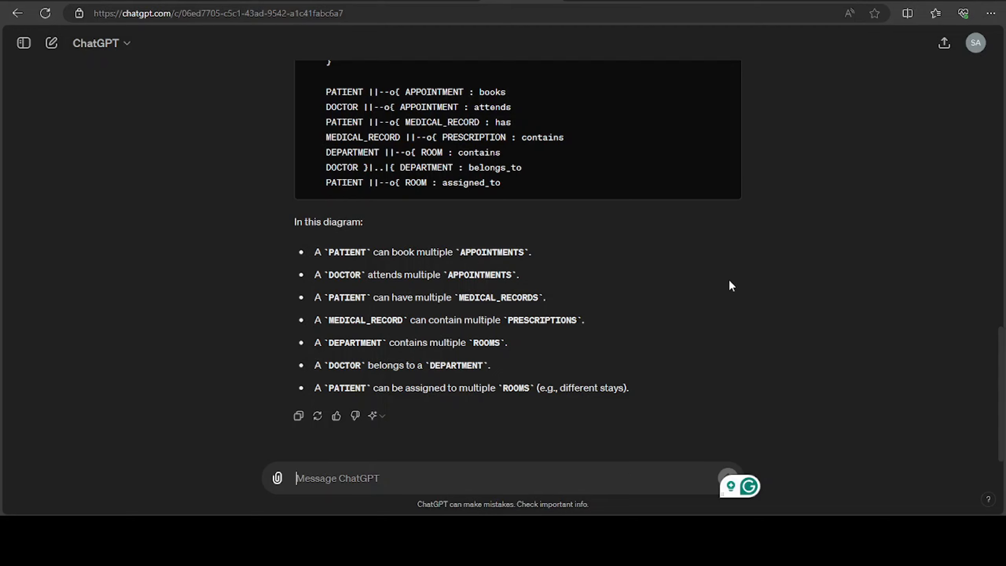
- Copy the hospital Mermaid ER script from the ChatGPT reply and start a blank draw.io diagram without choosing a storage location
scroll(704, 198, "up", 20)
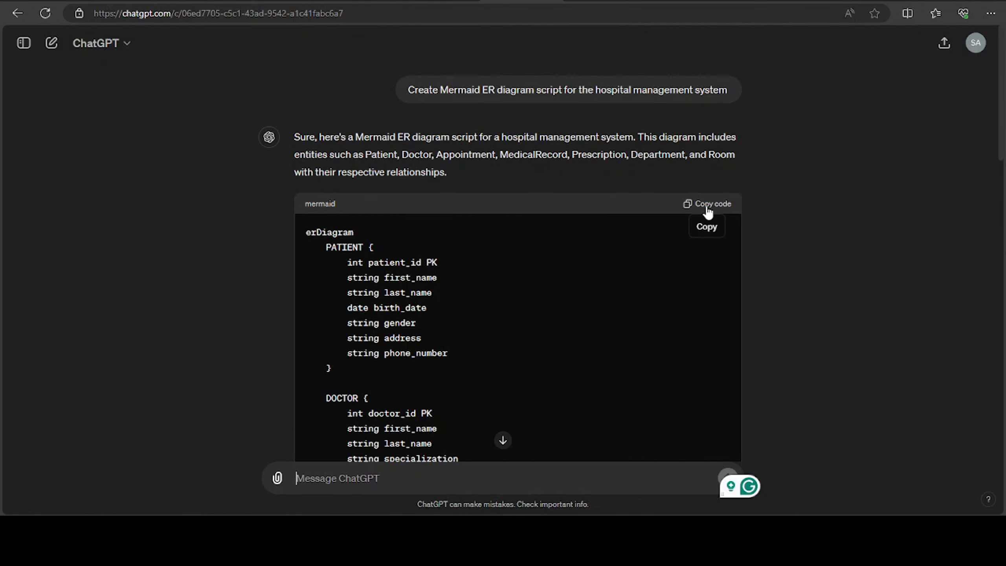
left_click(709, 207)
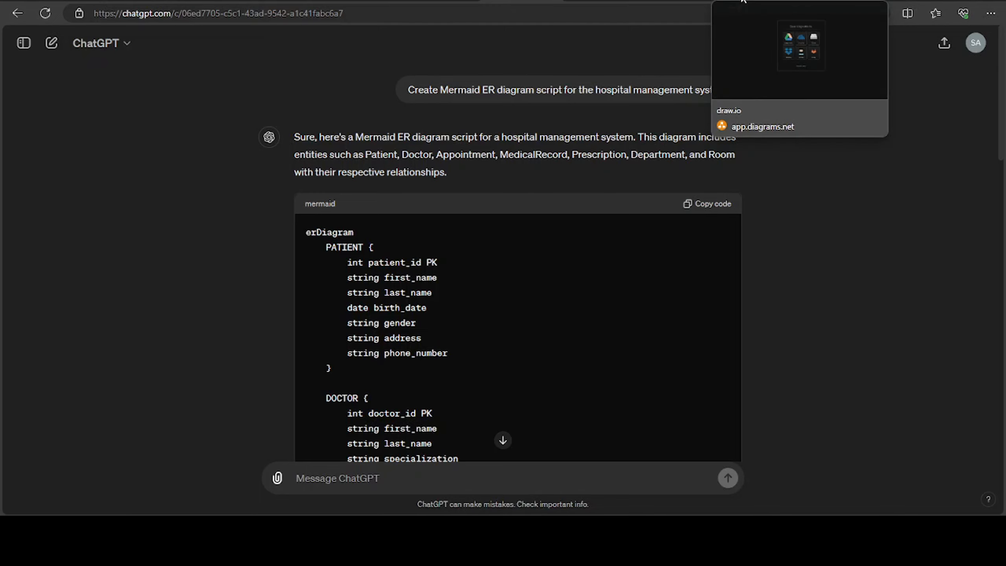
left_click(744, 1)
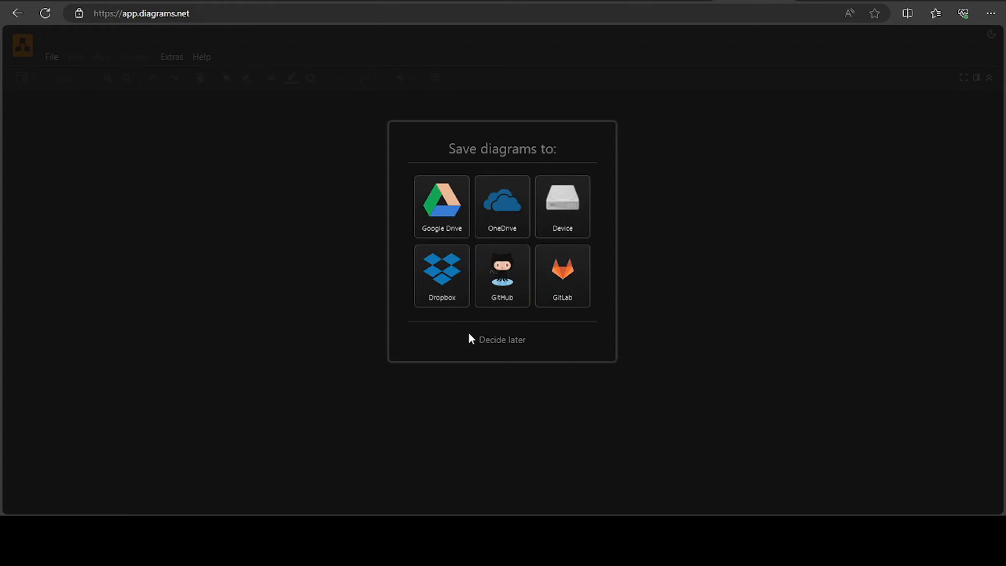
left_click(494, 343)
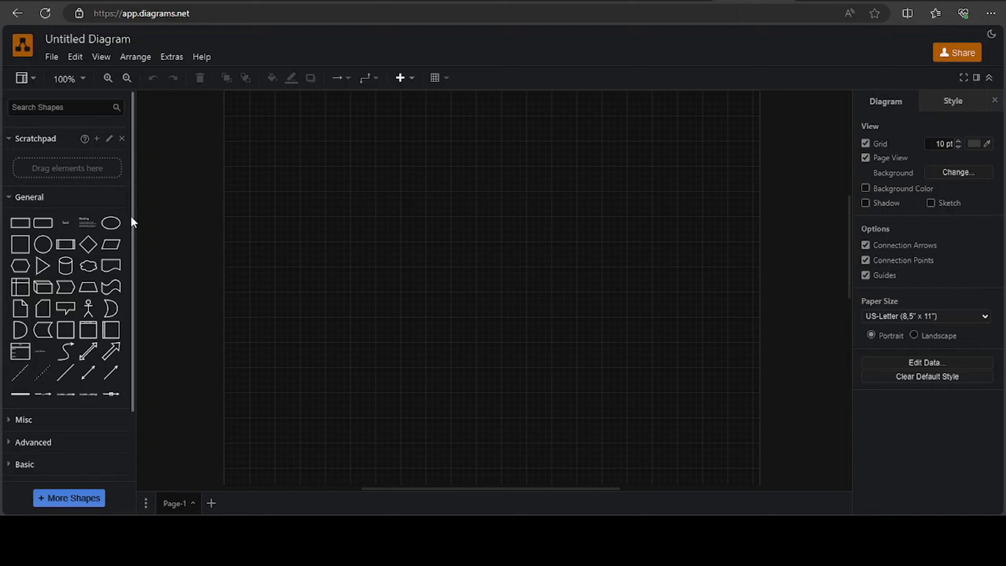
- Expand the Advanced category of the shape library and look through its shapes
mouse_move(19, 228)
left_click(8, 442)
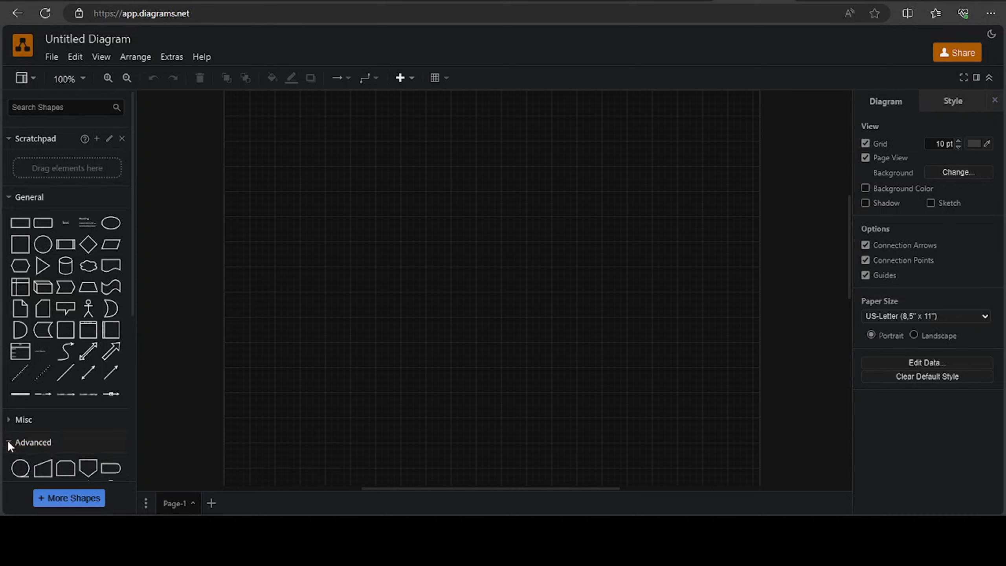
scroll(28, 449, "down", 2)
scroll(29, 449, "up", 2)
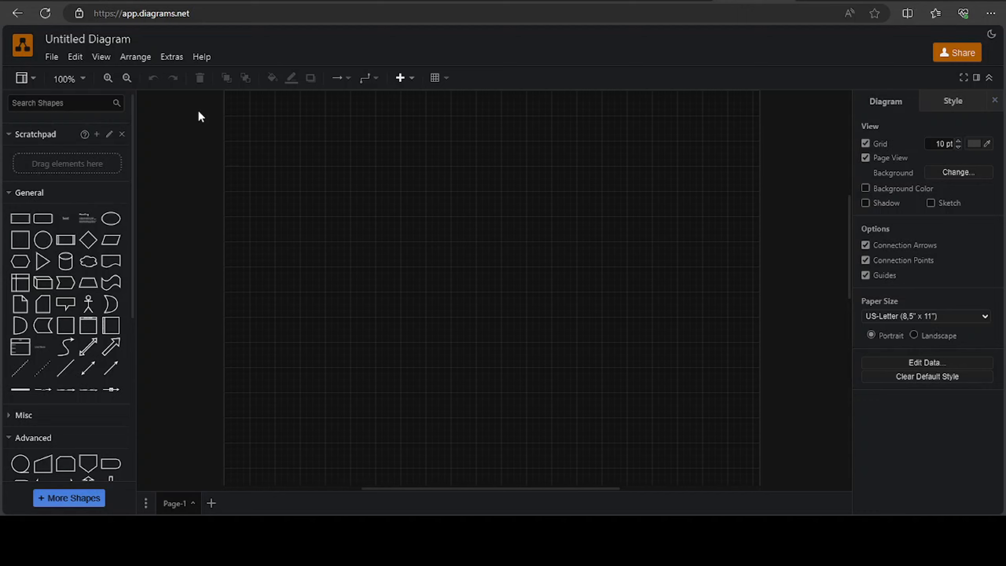
- Open the dialog for inserting a Mermaid diagram and clear its sample graph code
left_click(137, 58)
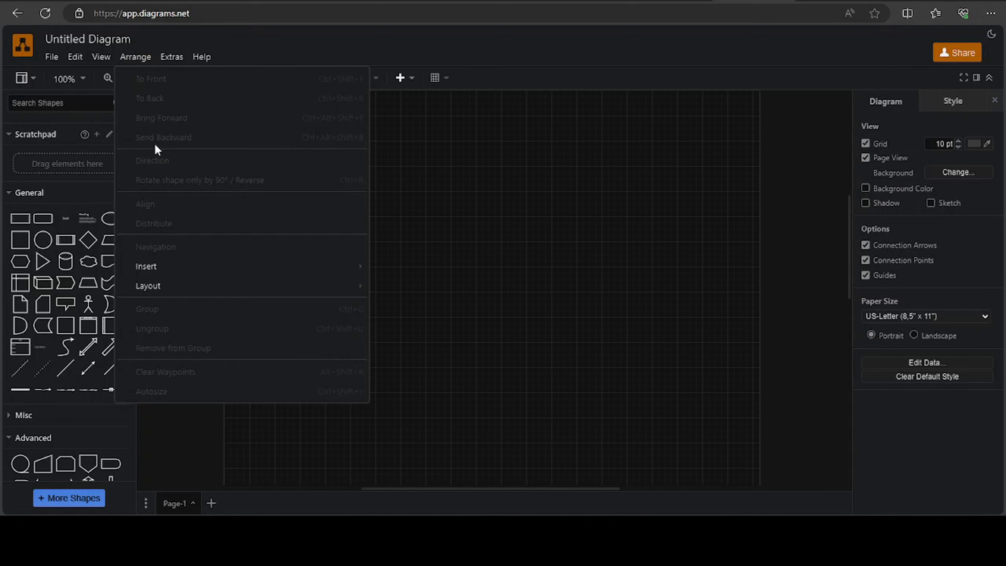
mouse_move(157, 271)
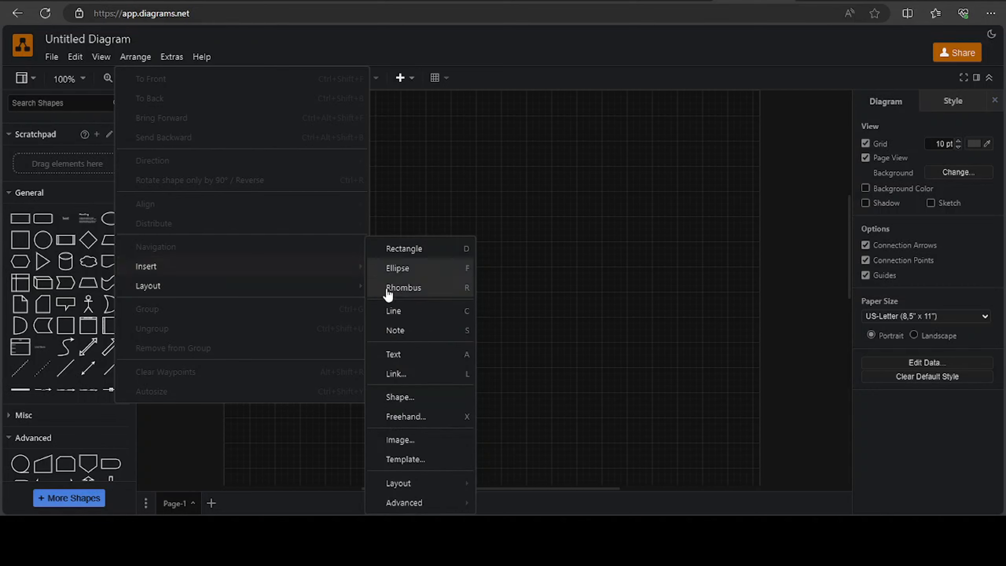
mouse_move(416, 509)
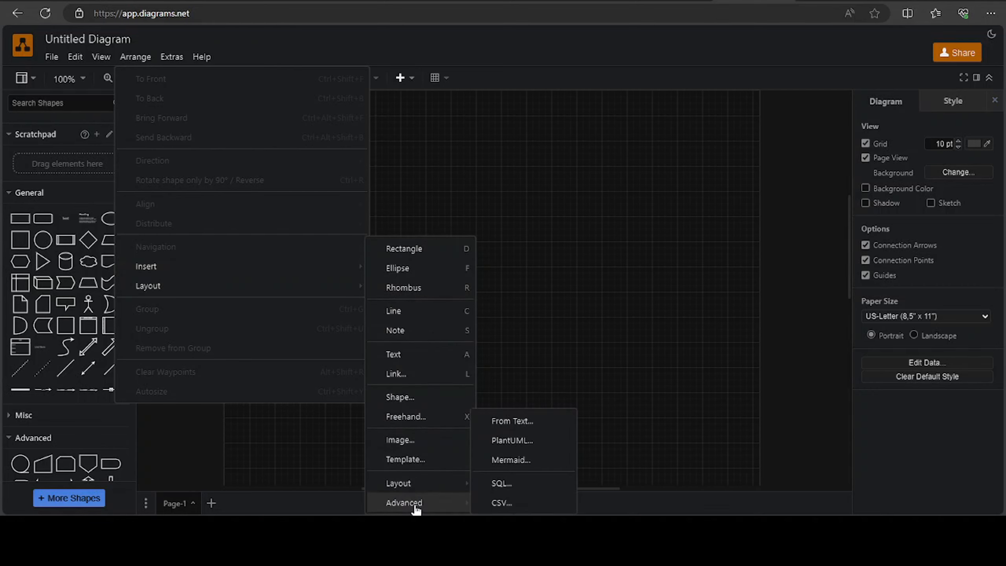
left_click(515, 461)
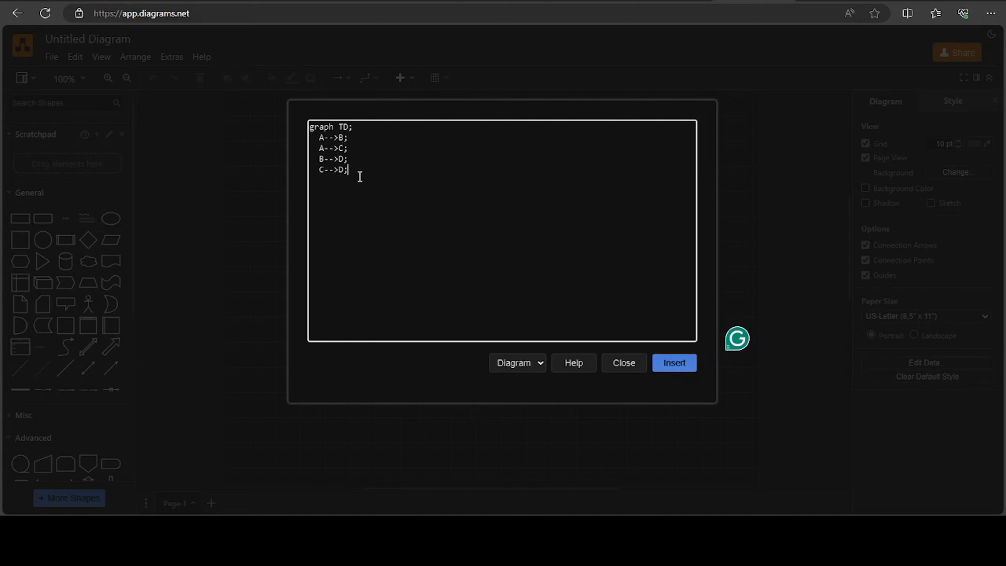
key("ctrl+a")
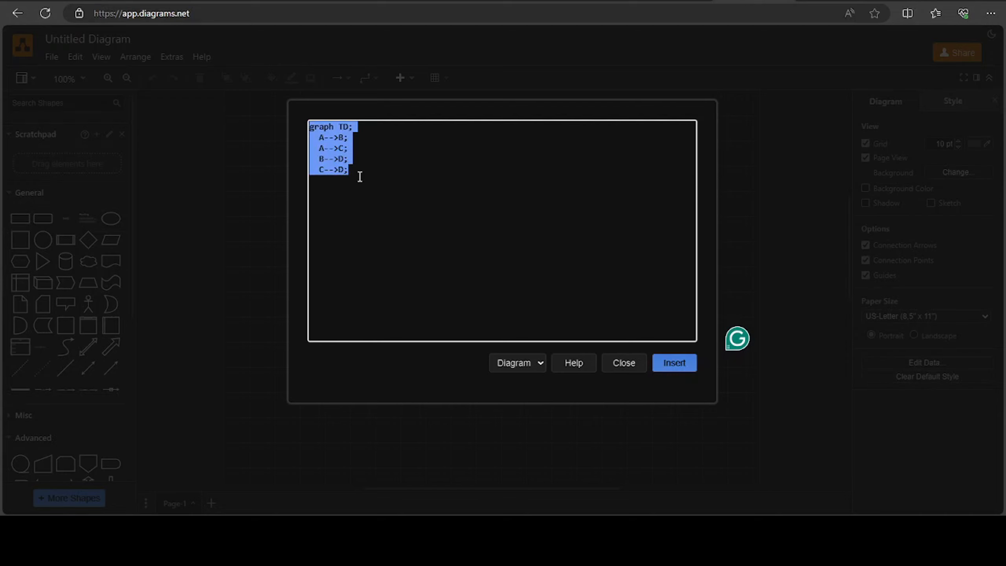
key("BackSpace")
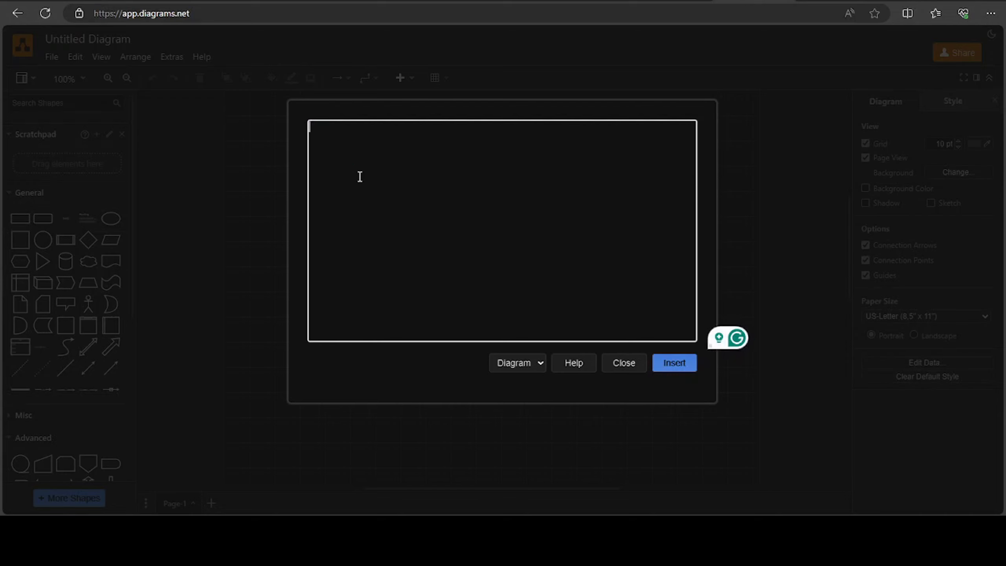
- Copy the hospital ER script from ChatGPT again and paste it into draw.io's empty Mermaid code field
left_click(509, 2)
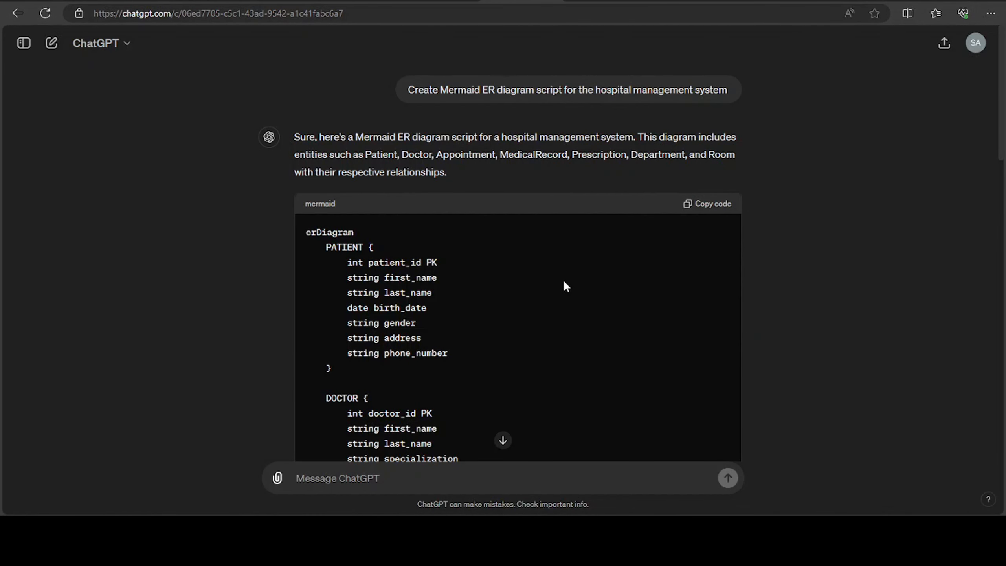
left_click(700, 210)
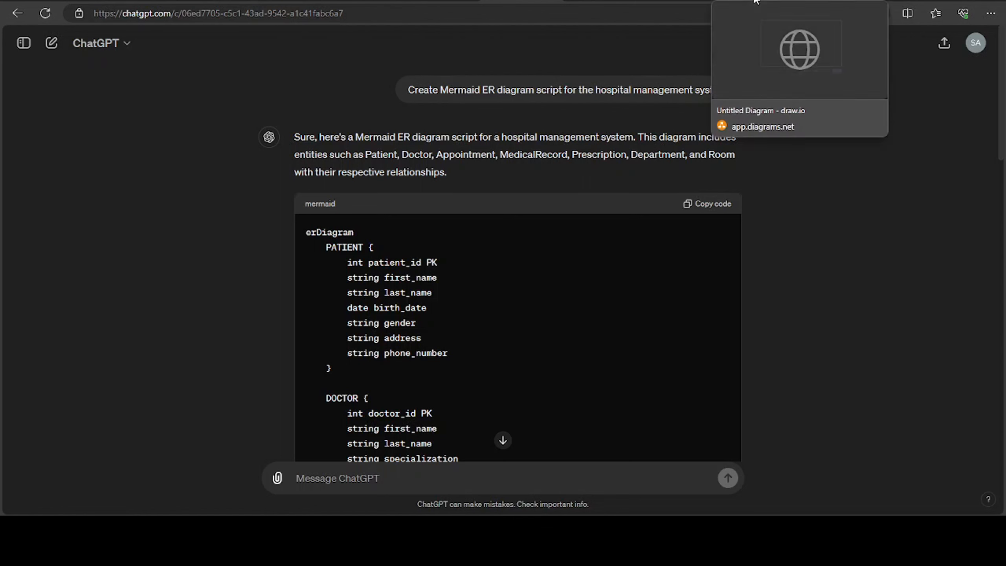
left_click(756, 1)
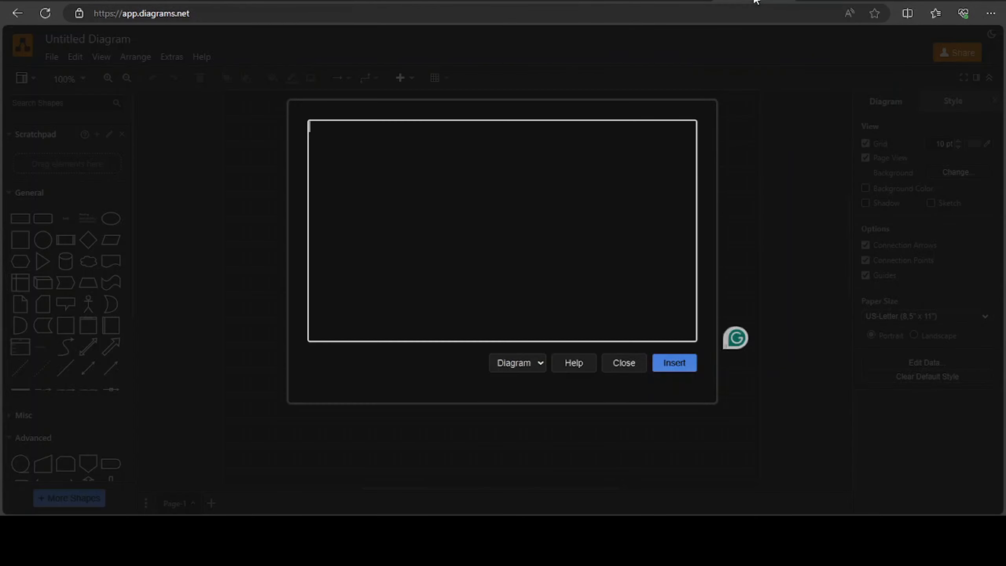
right_click(479, 205)
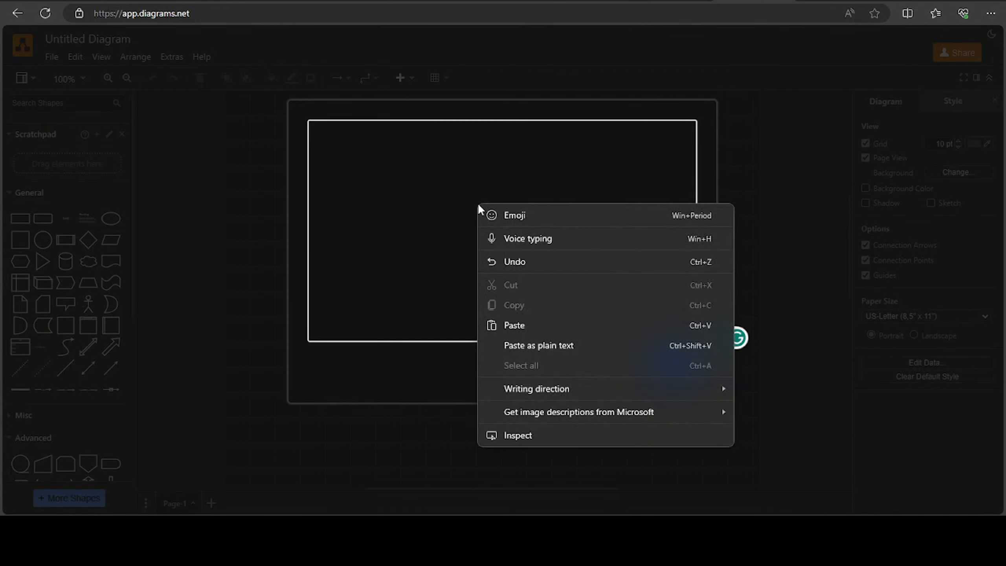
left_click(512, 325)
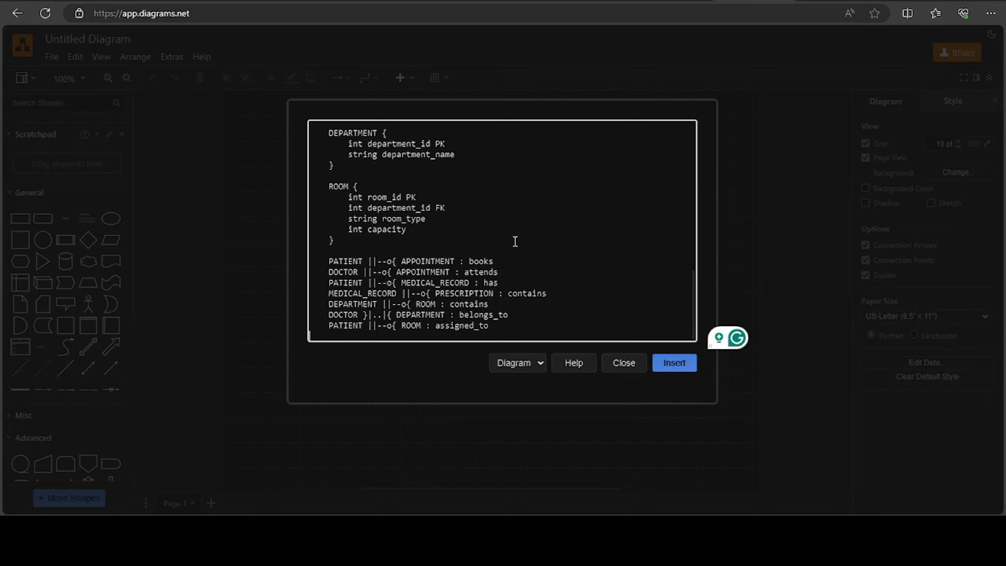
- Keep the output type as Diagram, insert the ER diagram from the script and deselect it
left_click(539, 358)
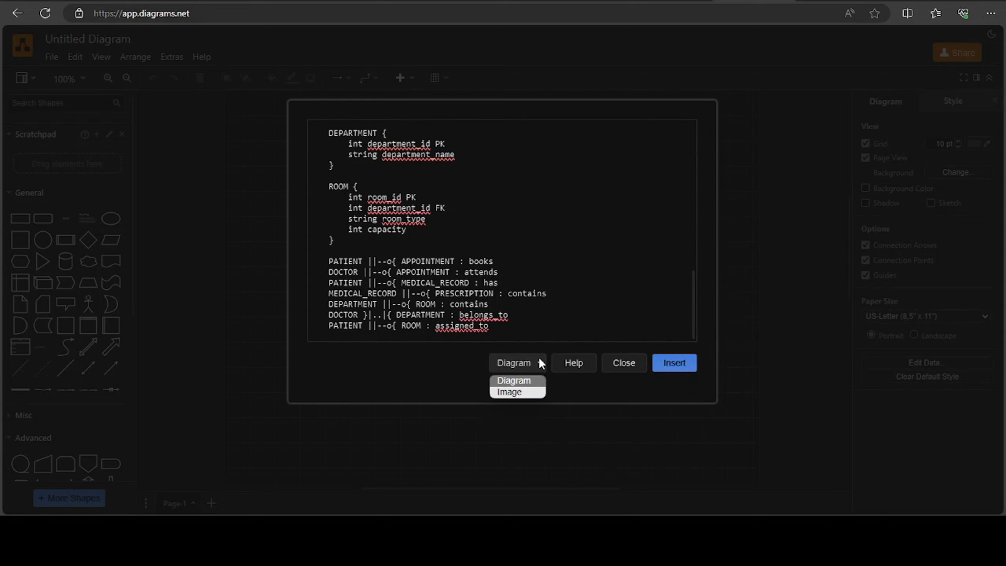
left_click(526, 360)
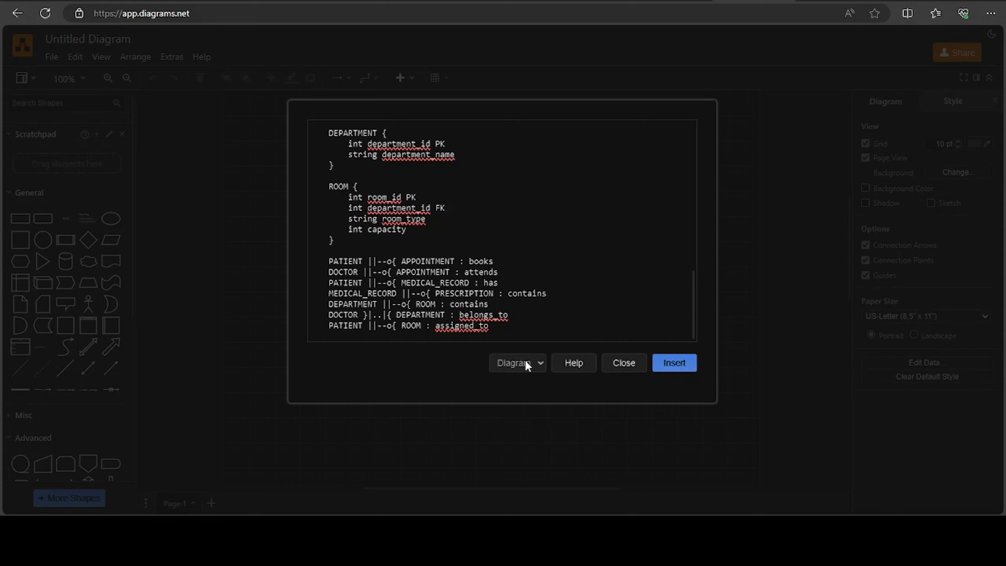
left_click(672, 365)
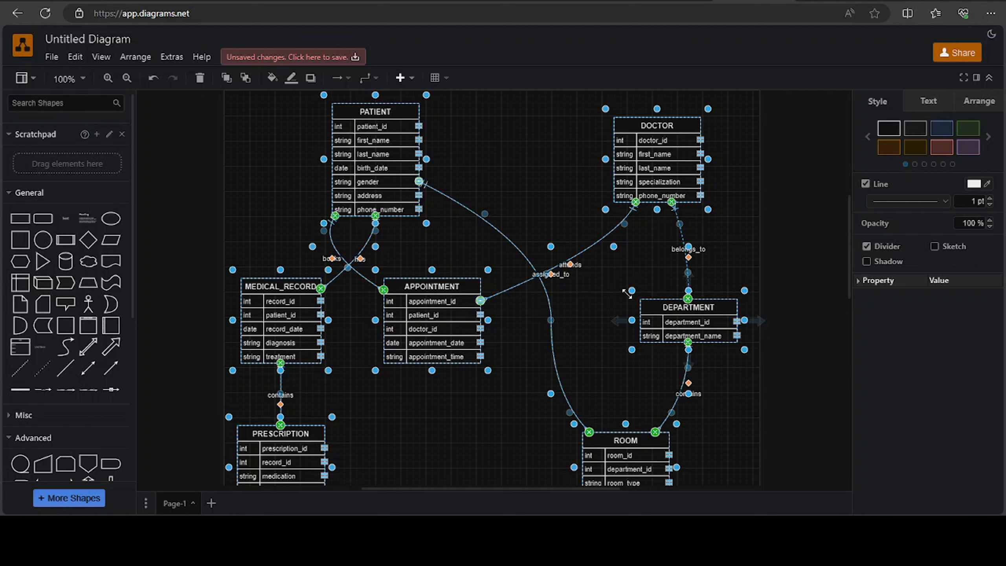
left_click(483, 144)
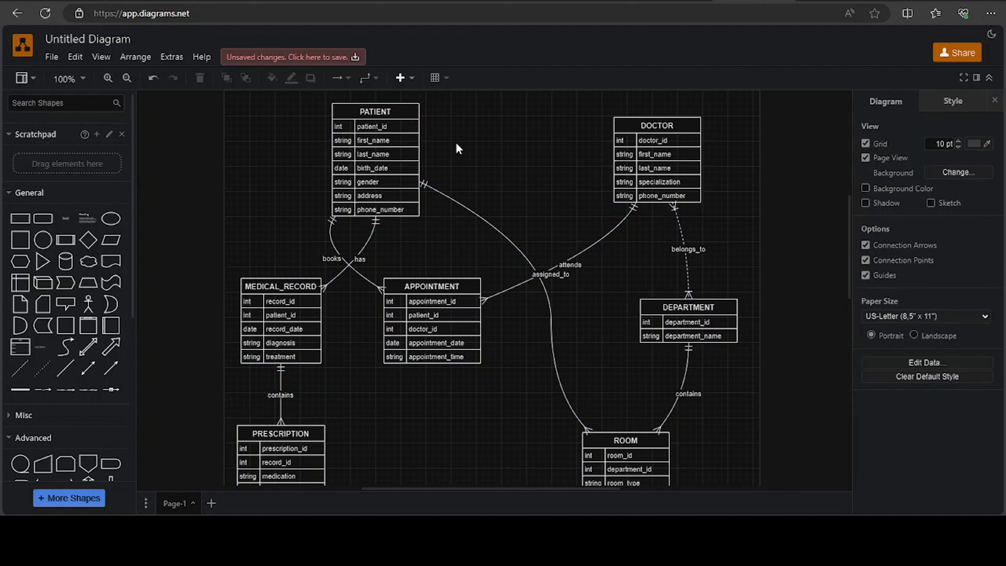
- Try several preset colour styles on the PATIENT table and settle on the green one
double_click(382, 112)
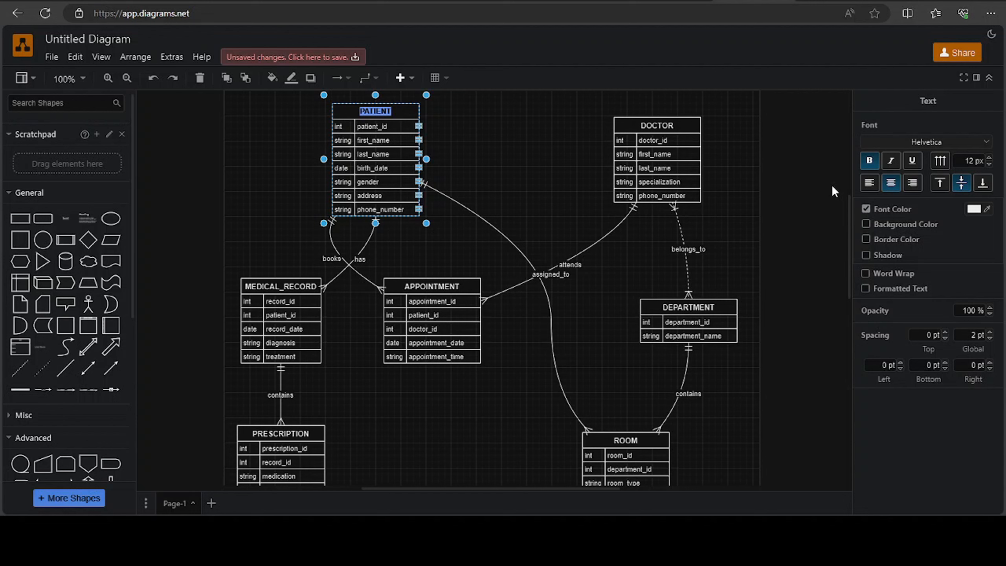
left_click(405, 107)
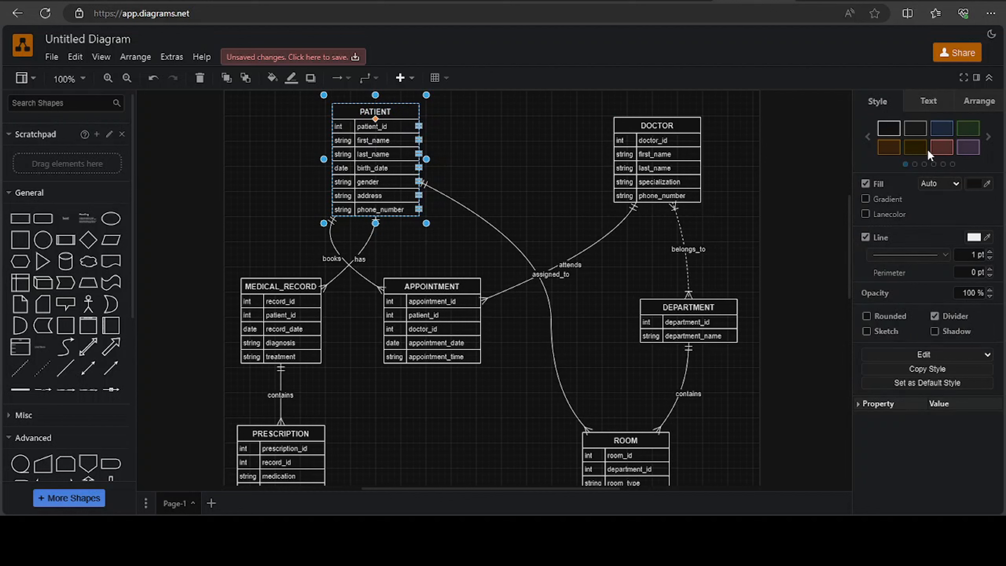
left_click(965, 150)
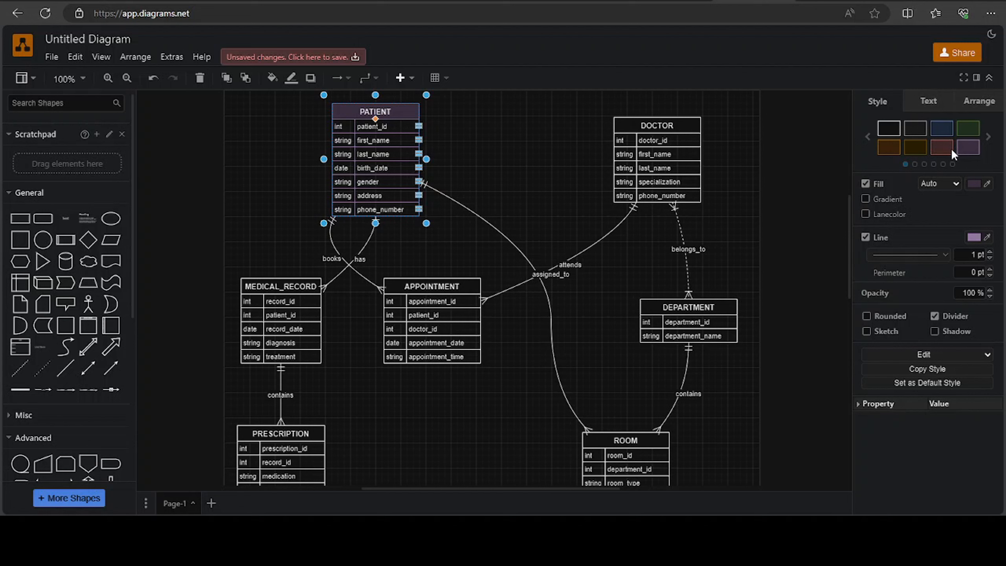
left_click(951, 148)
left_click(922, 148)
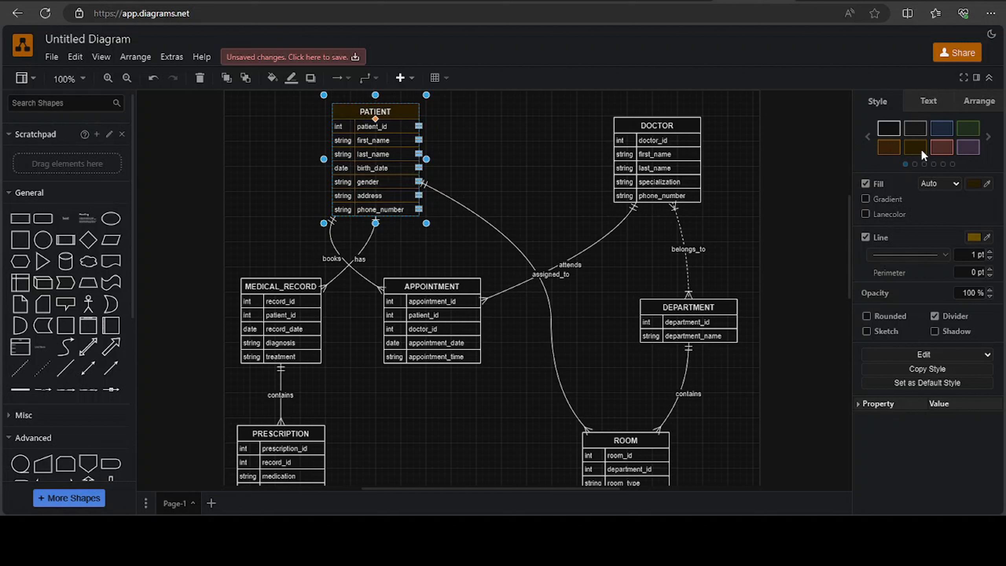
left_click(896, 148)
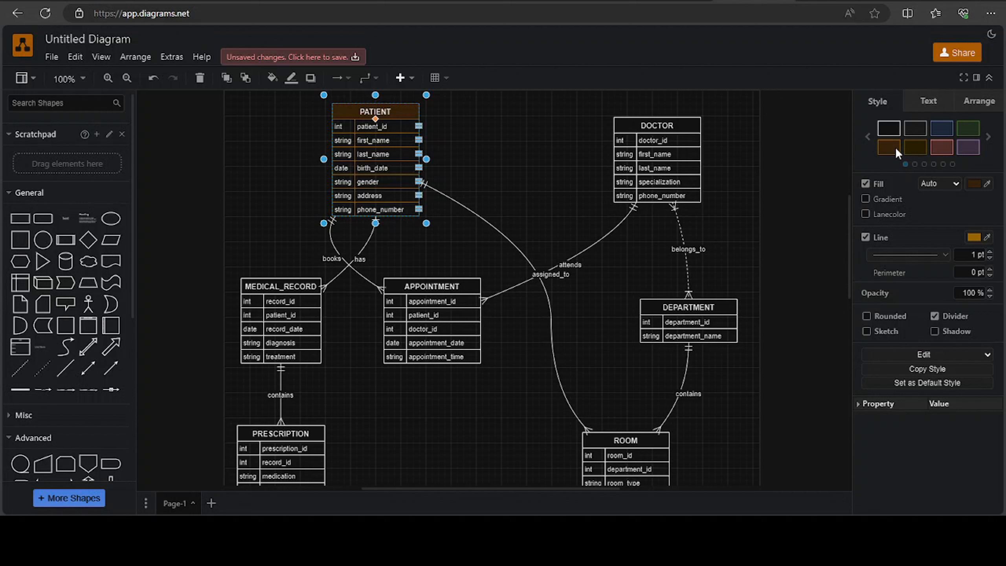
left_click(888, 123)
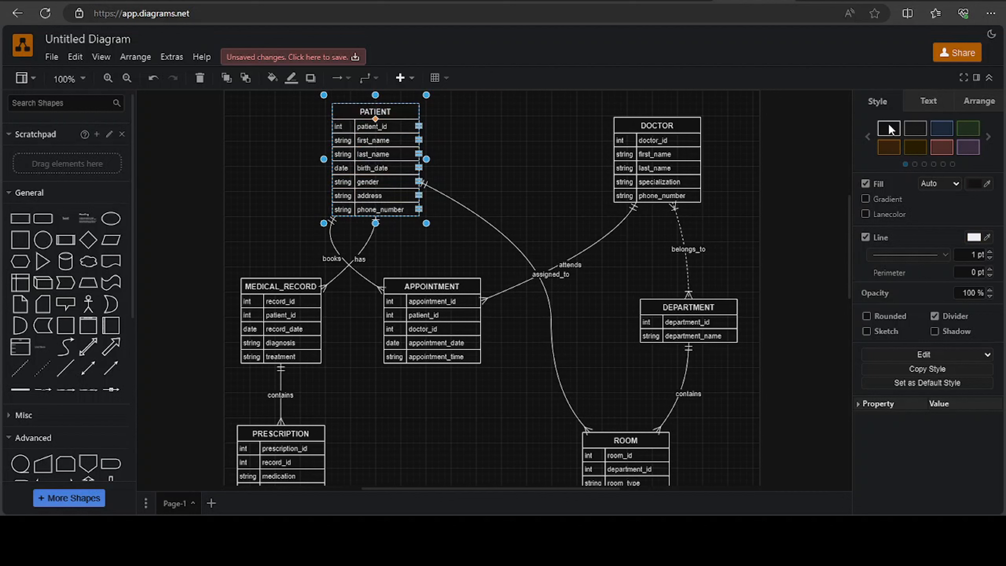
left_click(912, 125)
left_click(935, 130)
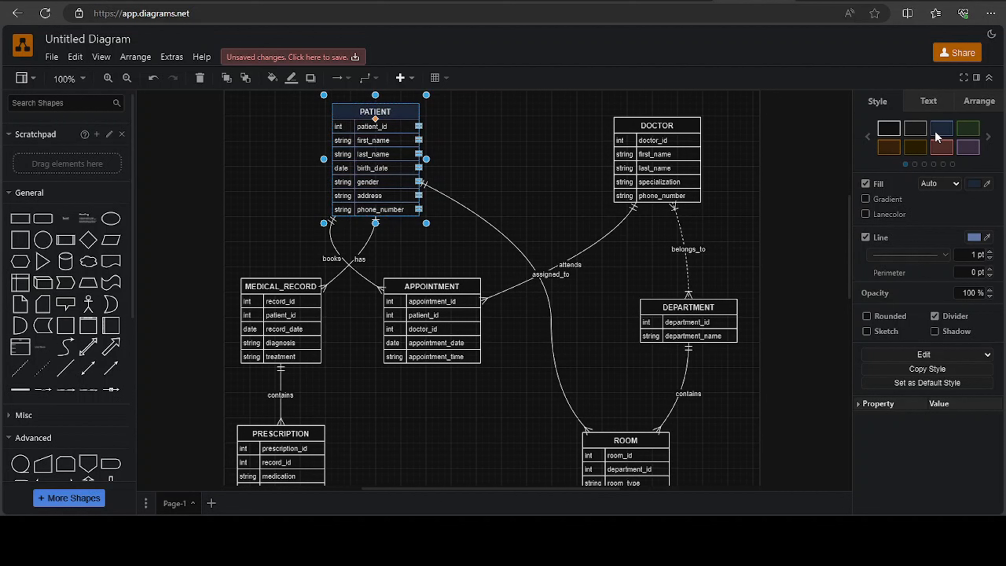
left_click(975, 131)
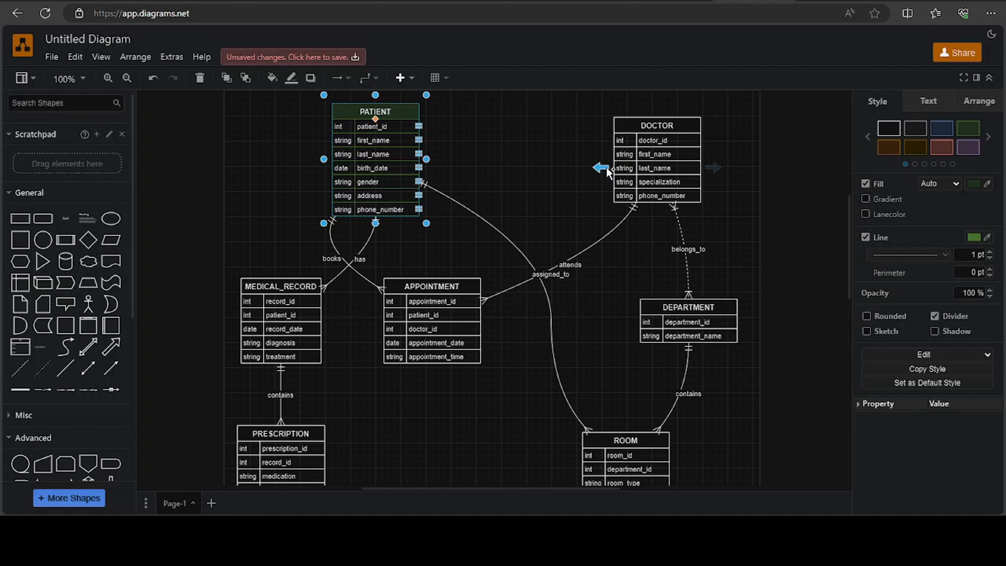
- Draw a short connector out of the left side of the DOCTOR table and place an ellipse at its end
left_click_drag(605, 169, 576, 167)
left_click(553, 145)
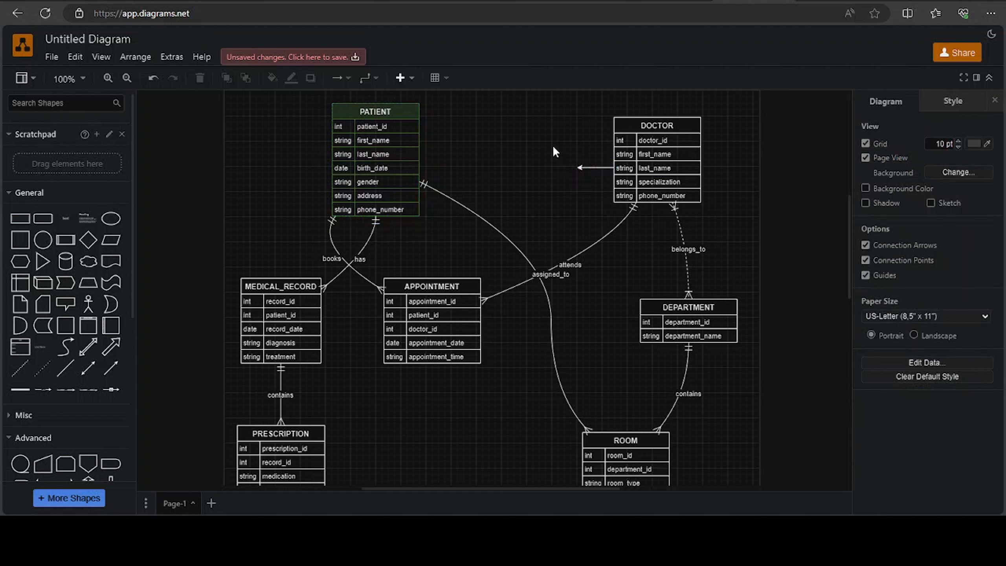
mouse_move(117, 219)
left_click_drag(118, 219, 507, 143)
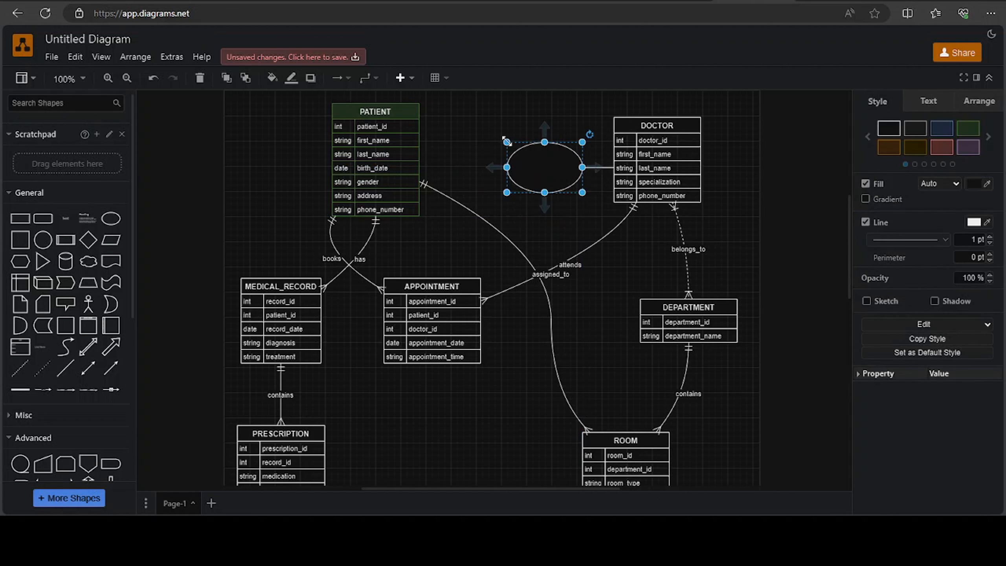
left_click(728, 166)
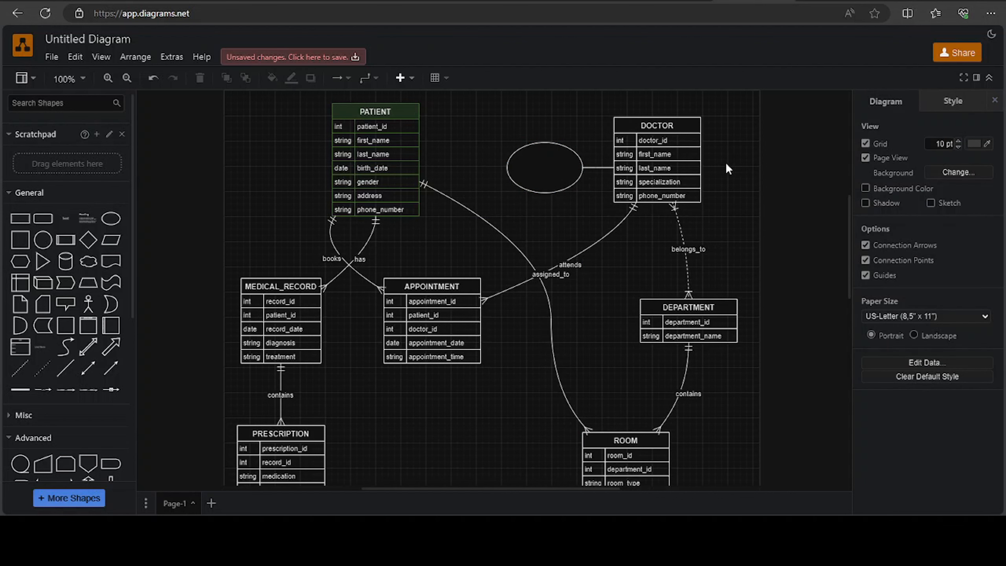
- Undo the ellipse and the connector added beside the DOCTOR table, and look over the whole diagram
key("ctrl+z")
key("ctrl+z")
scroll(522, 293, "down", 3)
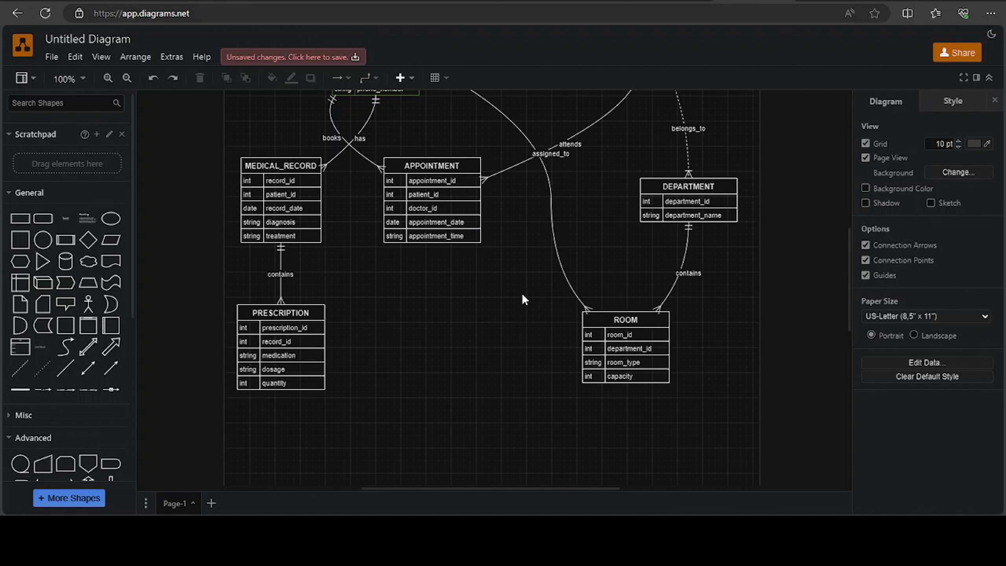
mouse_move(92, 306)
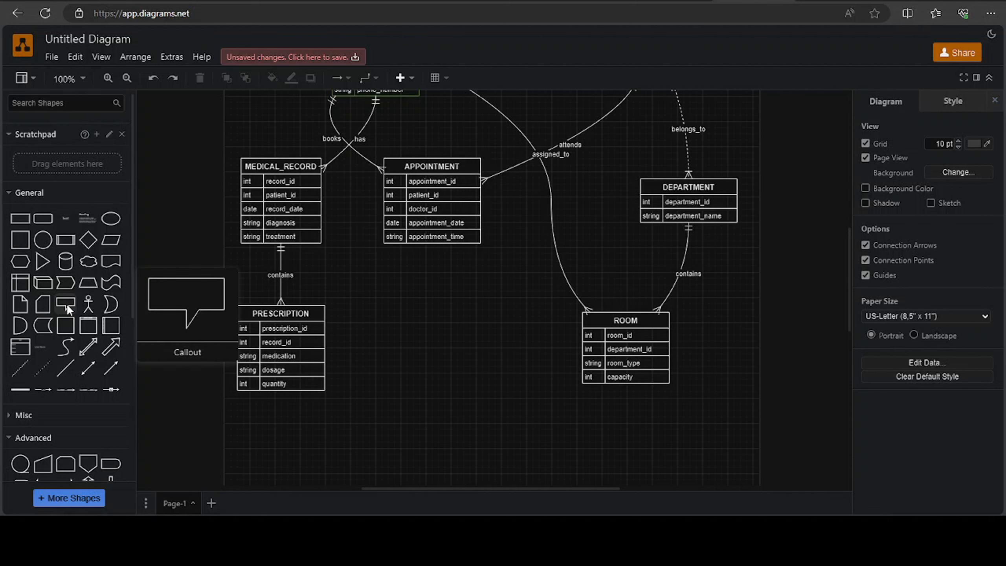
scroll(394, 339, "up", 5)
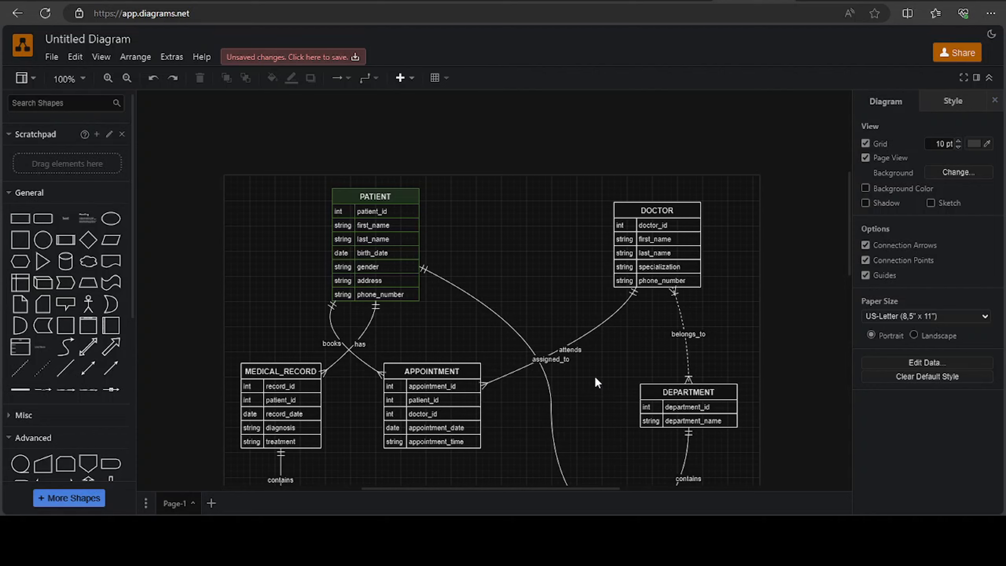
- Copy the whole ER diagram to the clipboard as an image
scroll(597, 379, "down", 2)
right_click(515, 232)
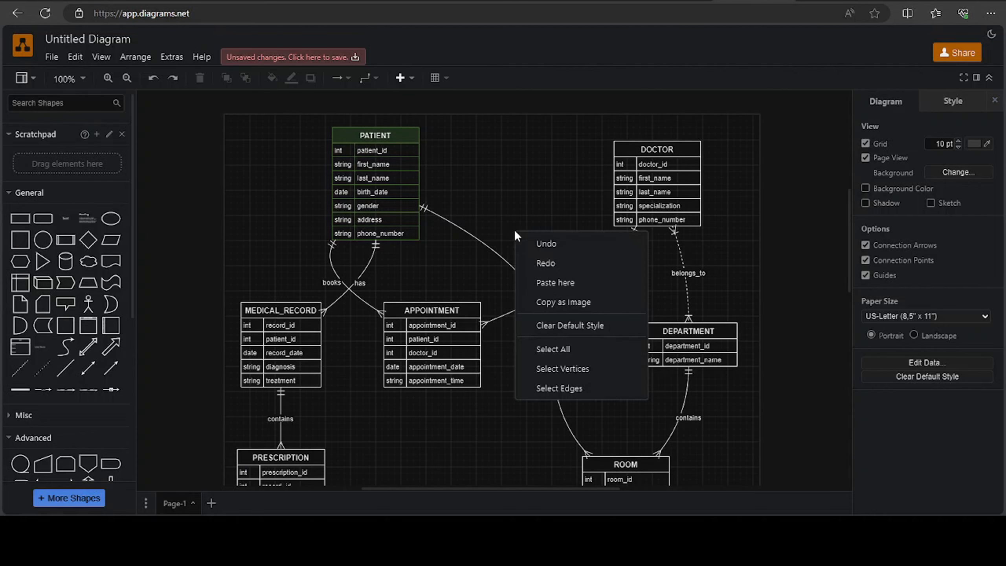
left_click(560, 305)
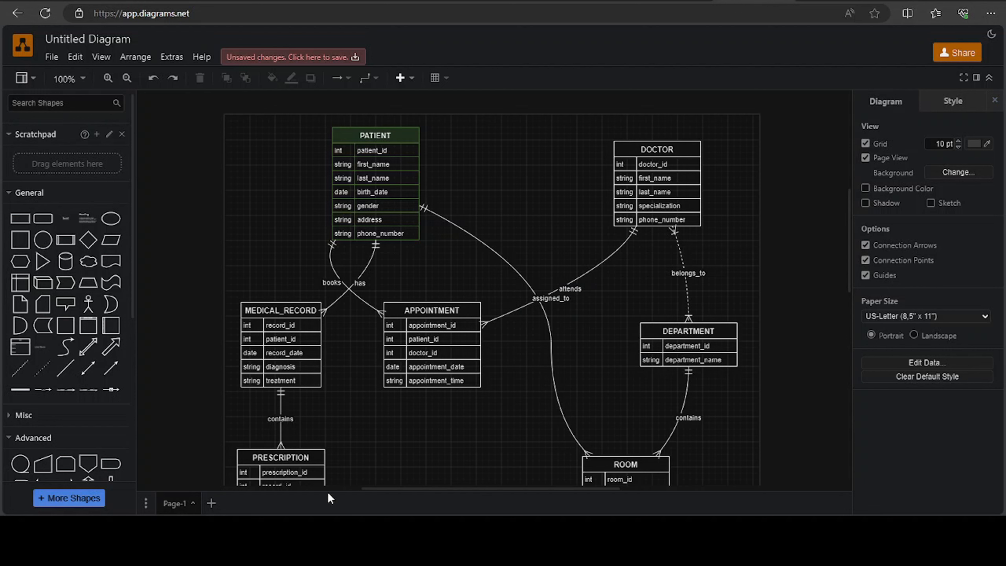
- Open Paint and paste the copied ER diagram image onto the blank canvas, then check its tables and relationships
key("super")
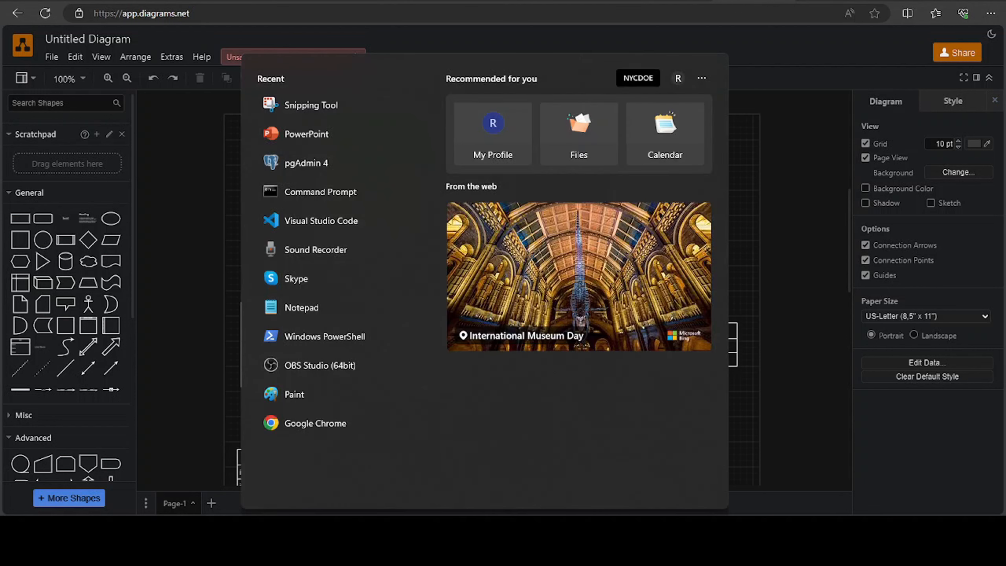
type("pai")
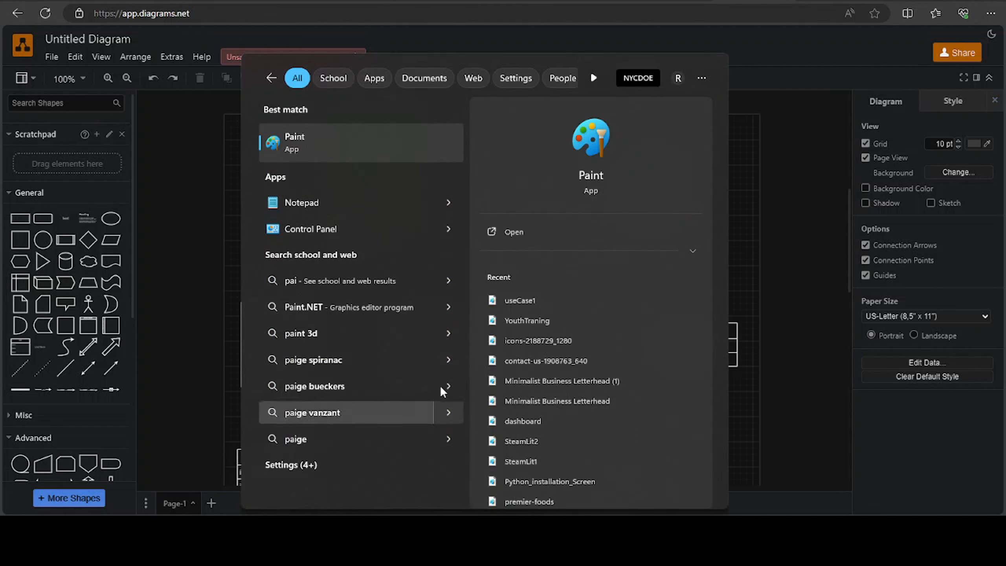
left_click(291, 143)
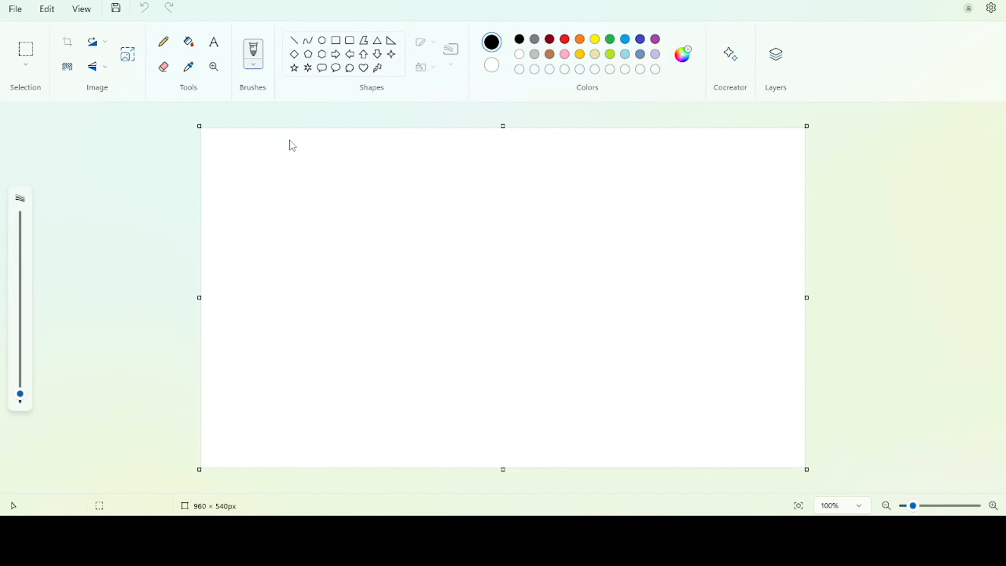
key("ctrl+v")
scroll(523, 263, "down", 6)
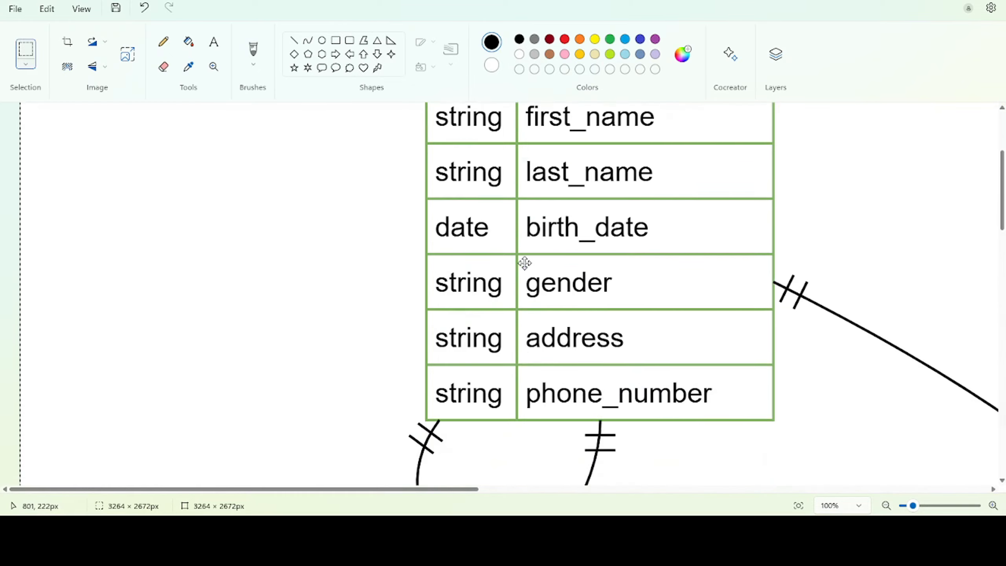
scroll(525, 264, "down", 5)
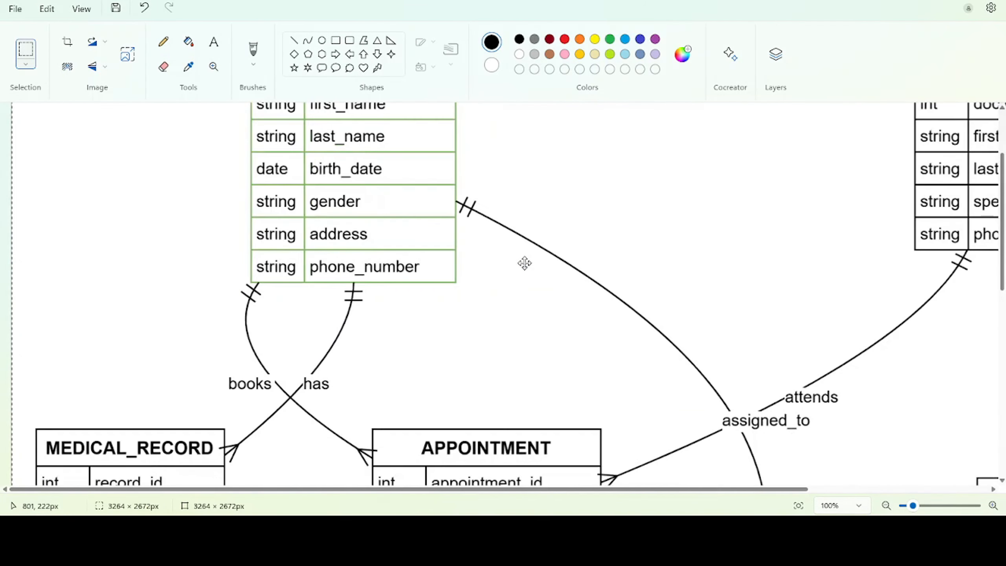
scroll(525, 264, "down", 4)
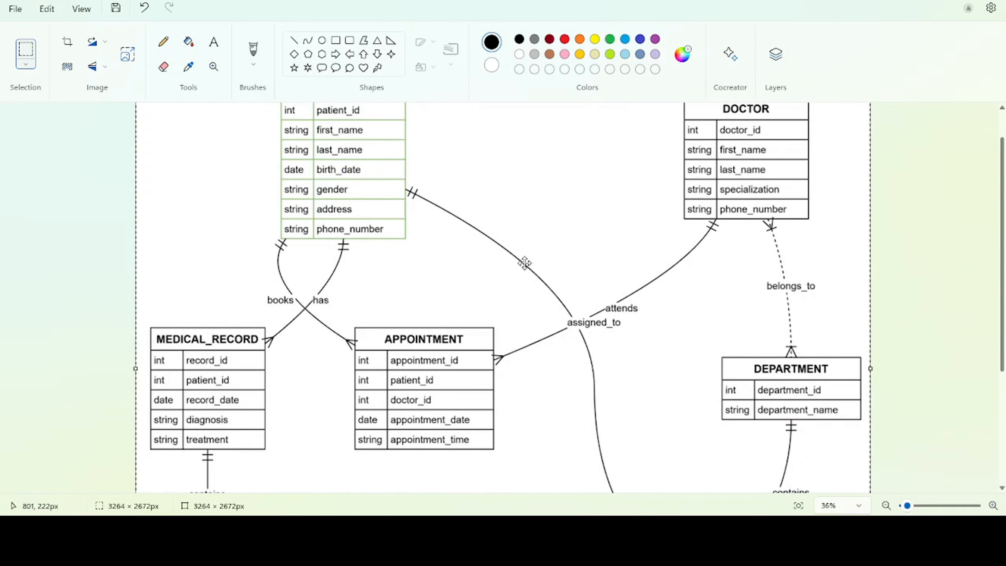
- Switch back to draw.io, start saving the diagram under a new name or location, and review the available storage locations
key("alt+Tab")
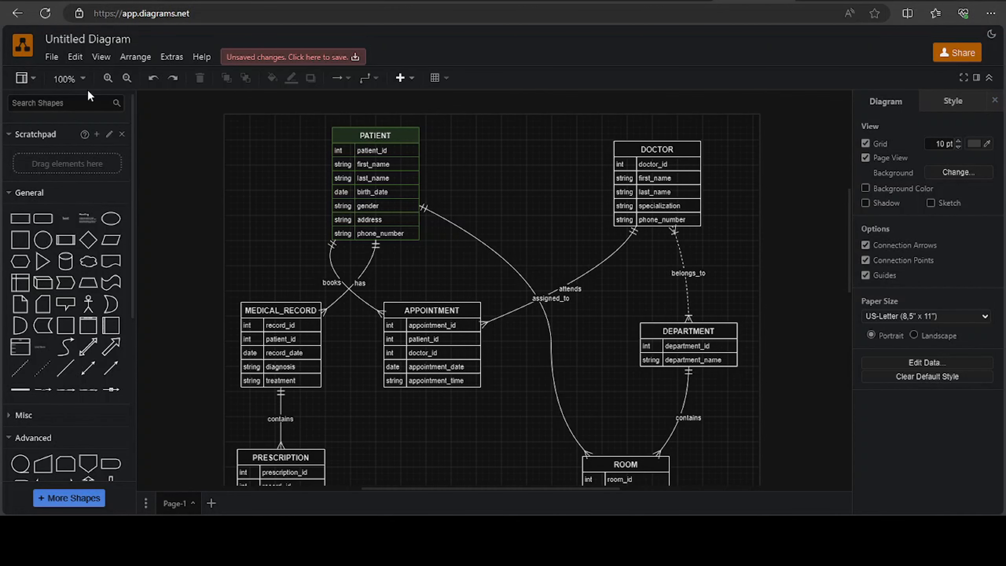
left_click(52, 57)
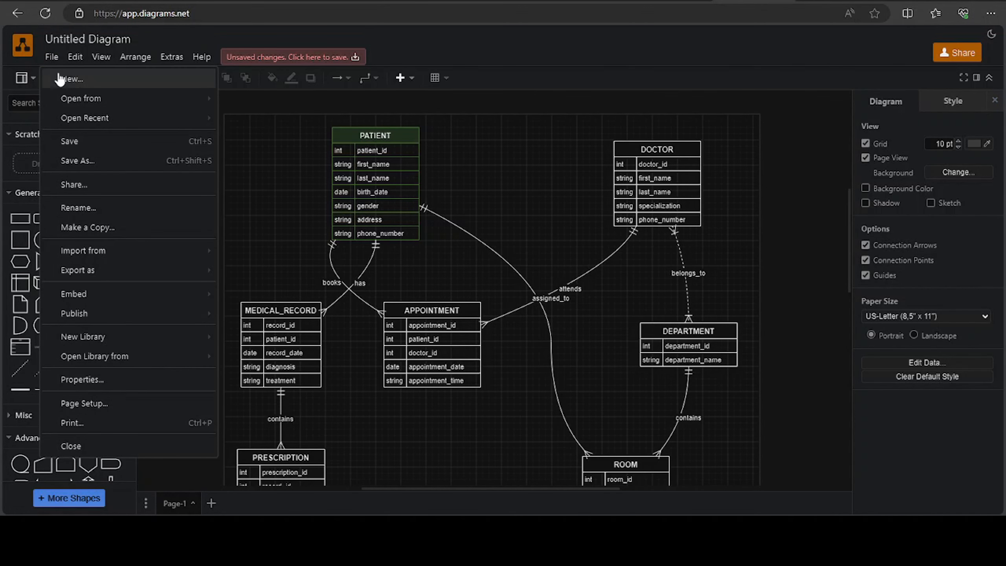
left_click(76, 160)
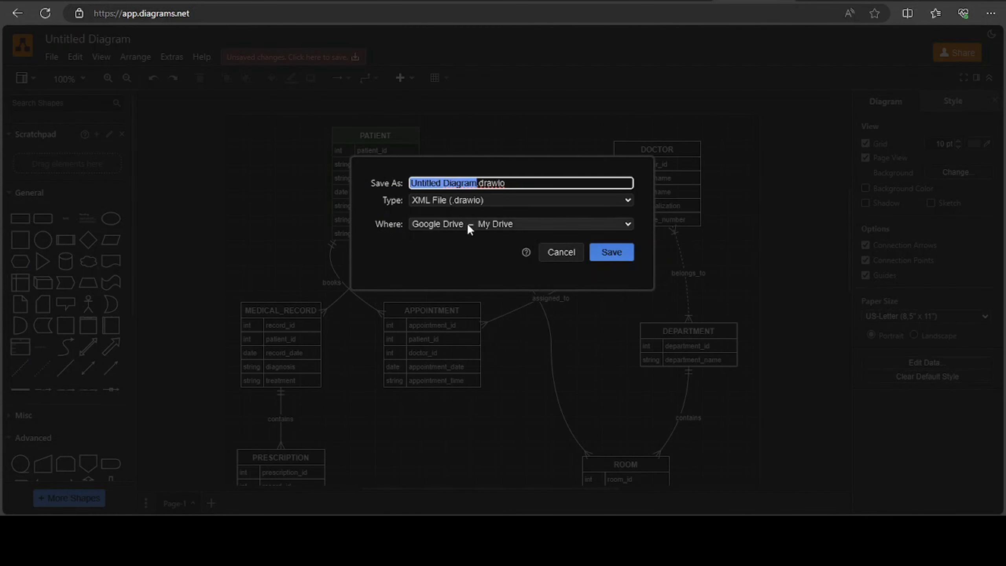
left_click(616, 224)
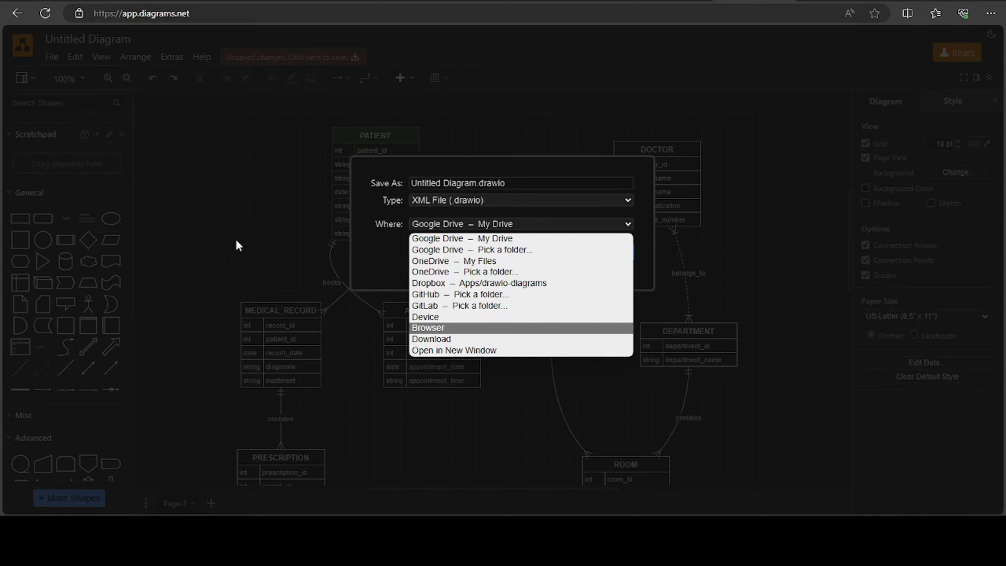
key("Escape")
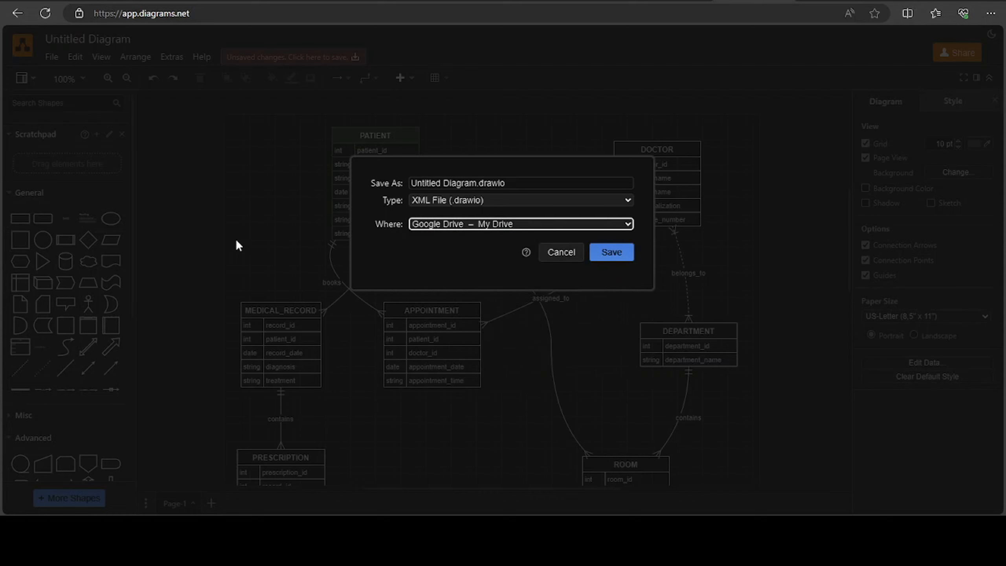